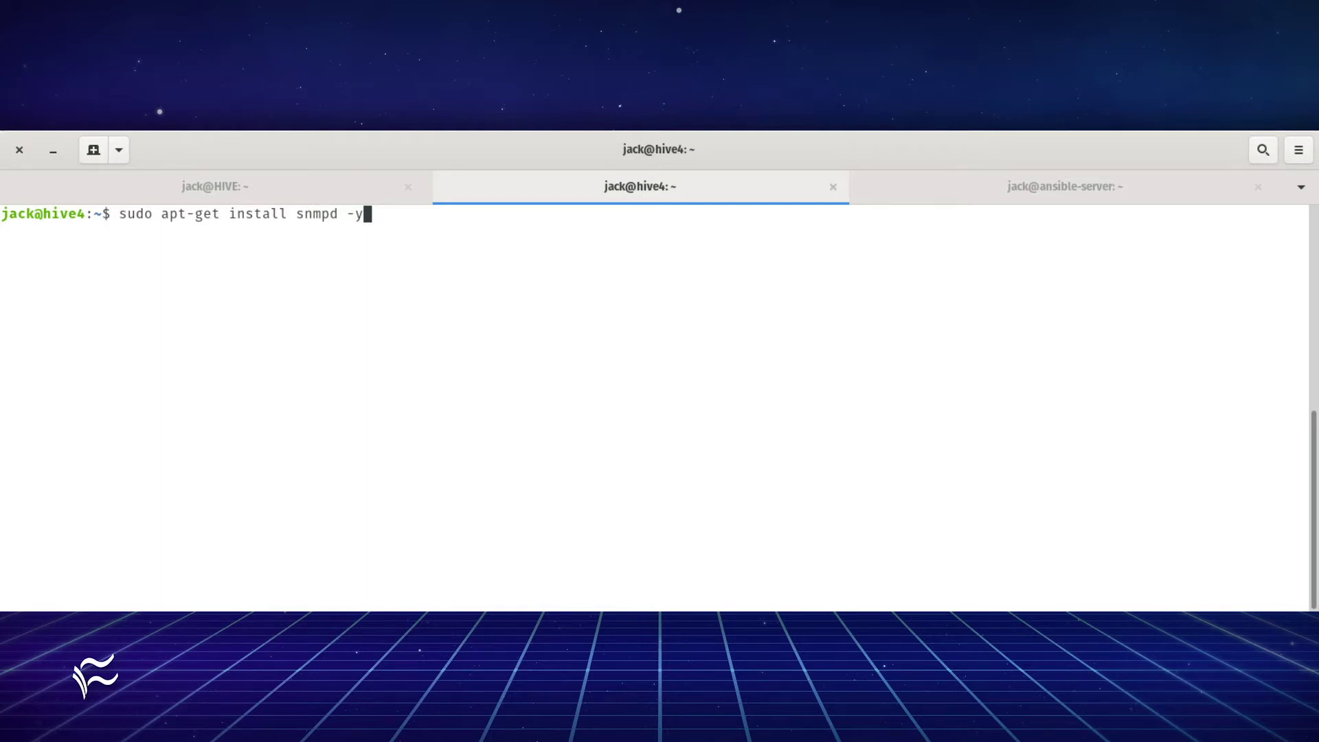
Recall and run sudo nano /etc/snmp/snmpd.conf to edit the snmpd configuration
{"action": "key", "text": "Up"}
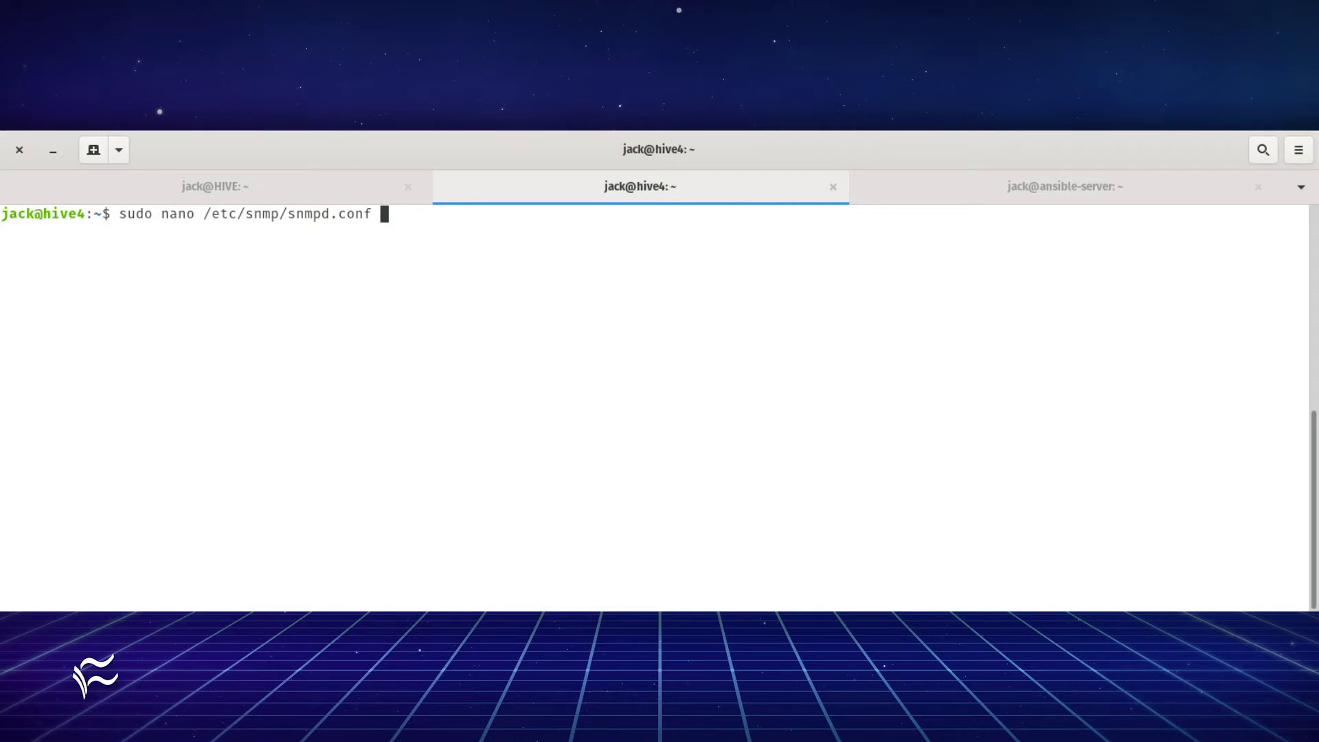
{"action": "key", "text": "Return"}
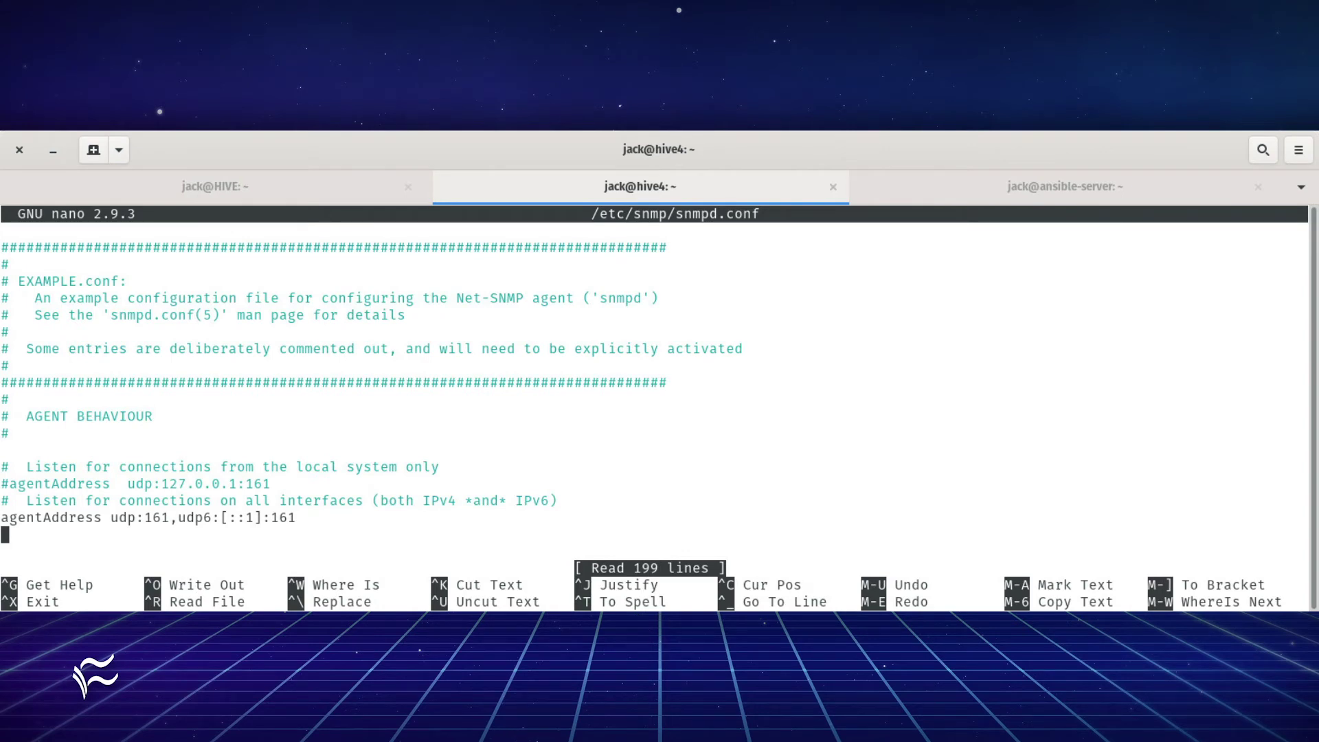
Review the agentAddress line and the 'rocommunity public' entry in snmpd.conf
{"action": "left_click_drag", "start_coordinate": [3, 517], "coordinate": [304, 518]}
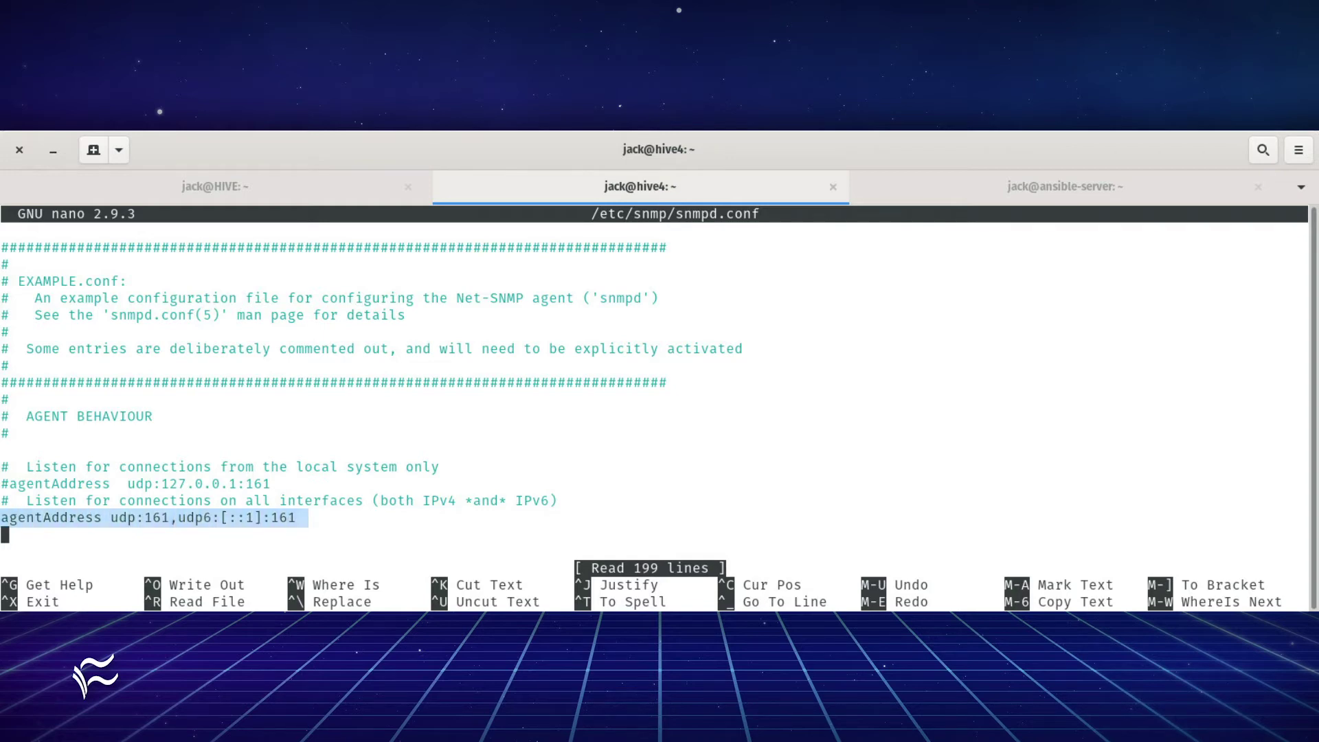
{"action": "key", "text": "Page_Down"}
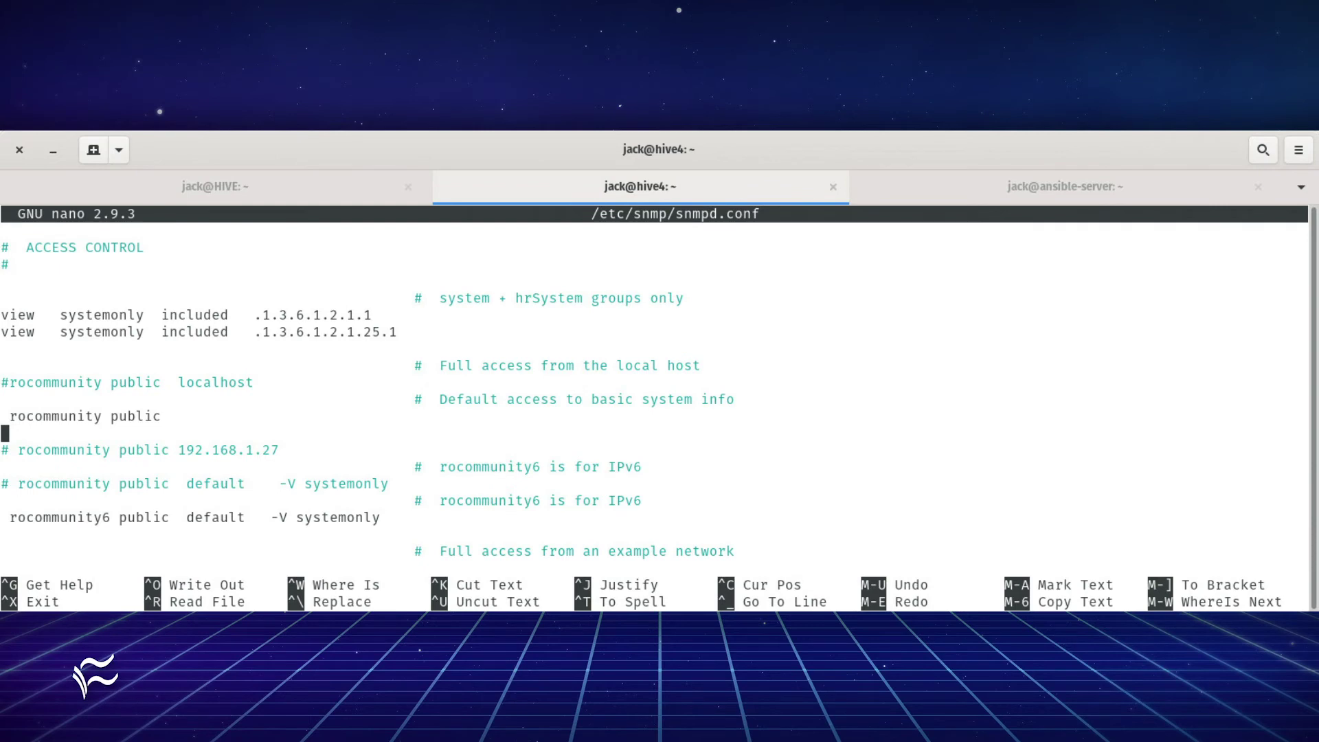
{"action": "left_click_drag", "start_coordinate": [3, 417], "coordinate": [177, 417]}
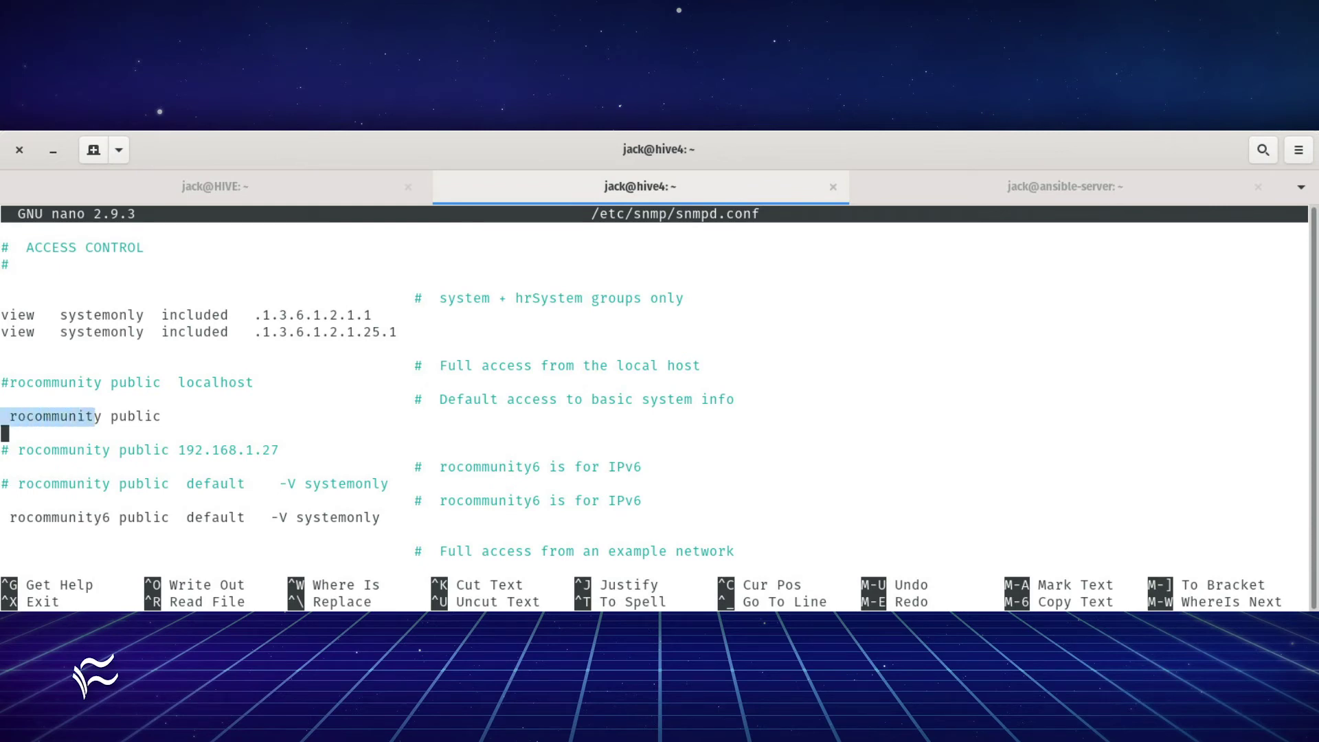